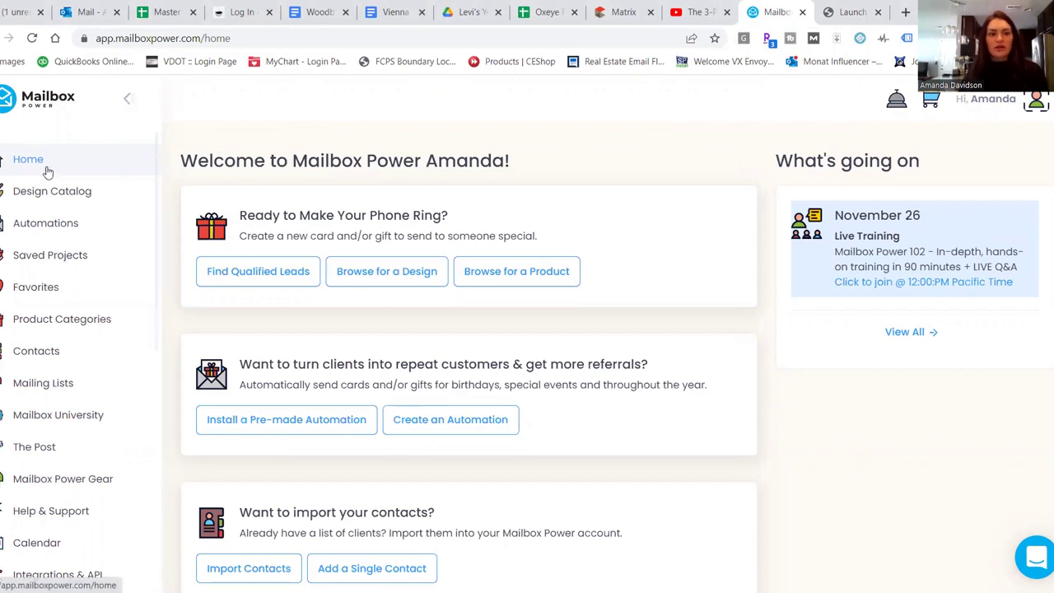
Step: Go from Contacts to Import / Export > Import from Excel
left_click(36, 351)
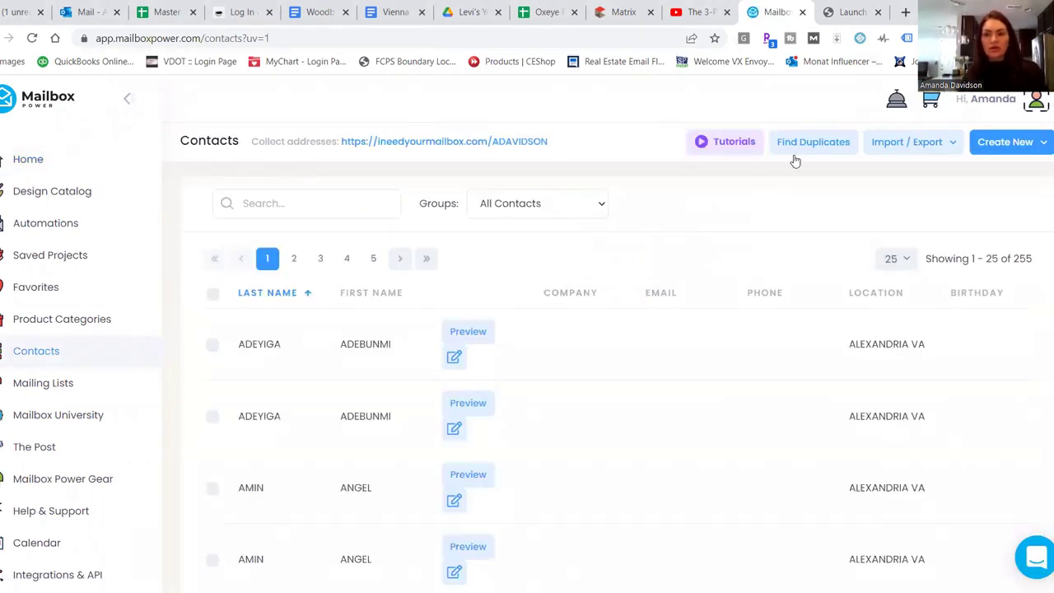
left_click(896, 145)
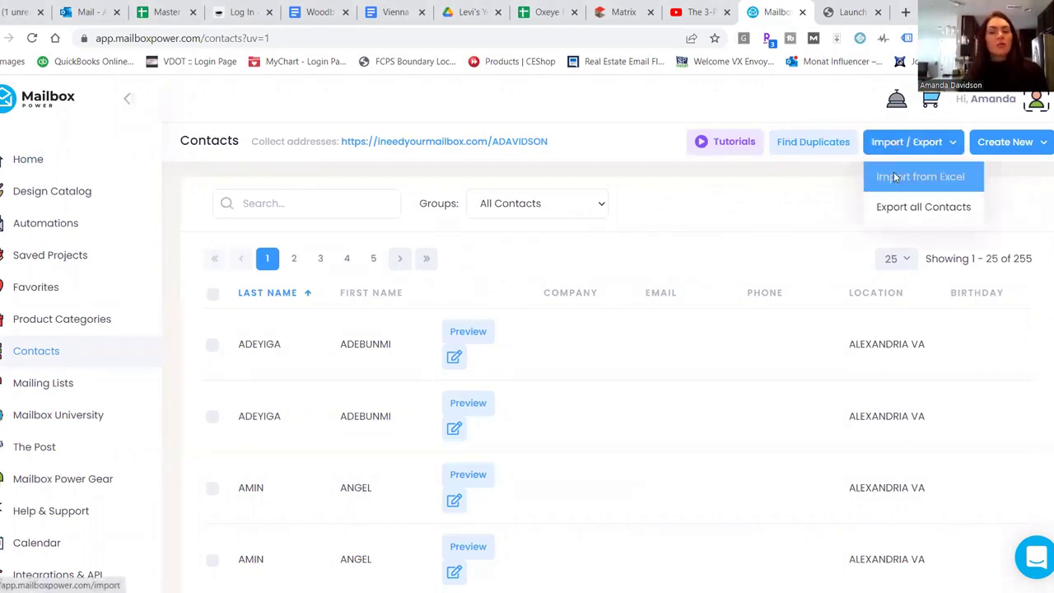
left_click(896, 177)
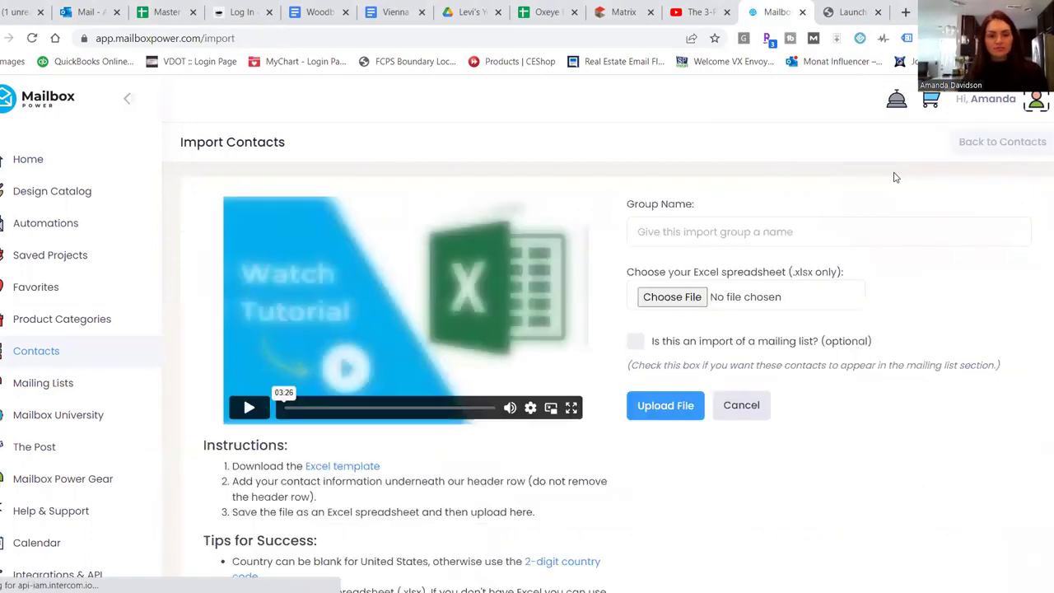
scroll(610, 370, "down", 2)
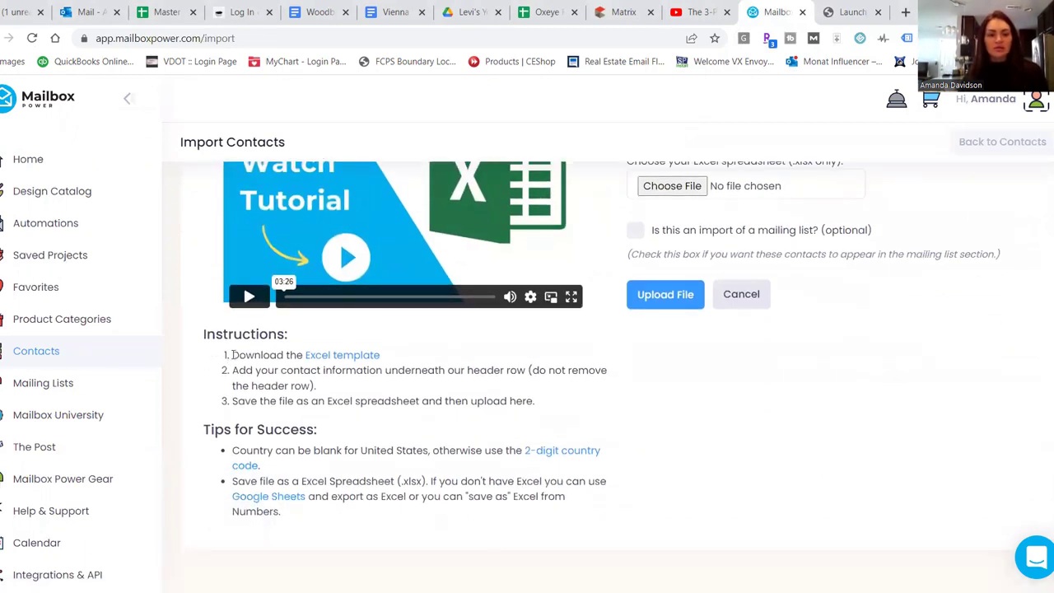
Step: Download the Excel contact template to Downloads and open it
left_click_drag(238, 355, 394, 354)
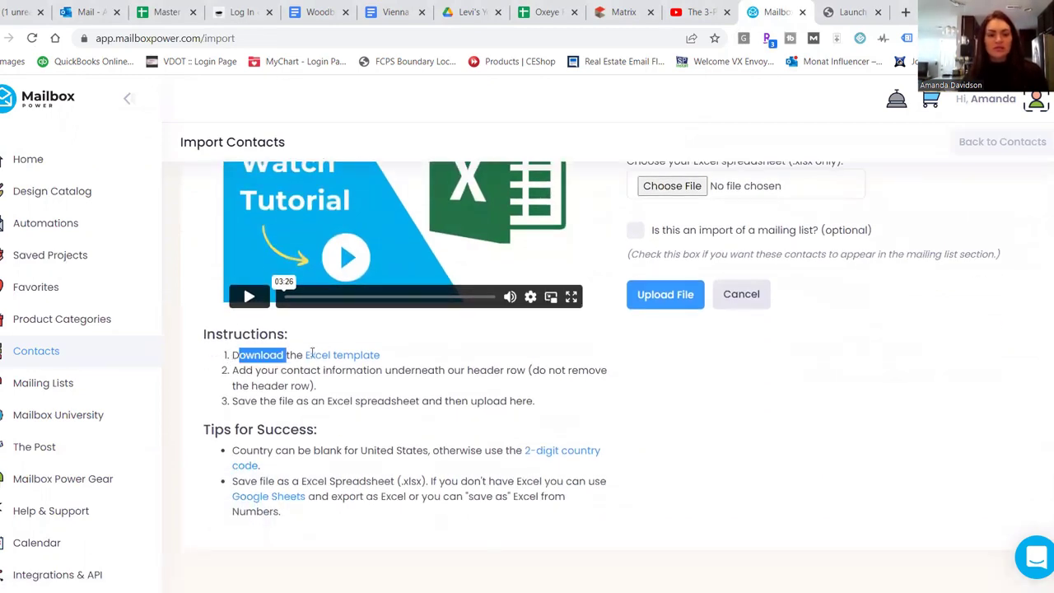
left_click(407, 333)
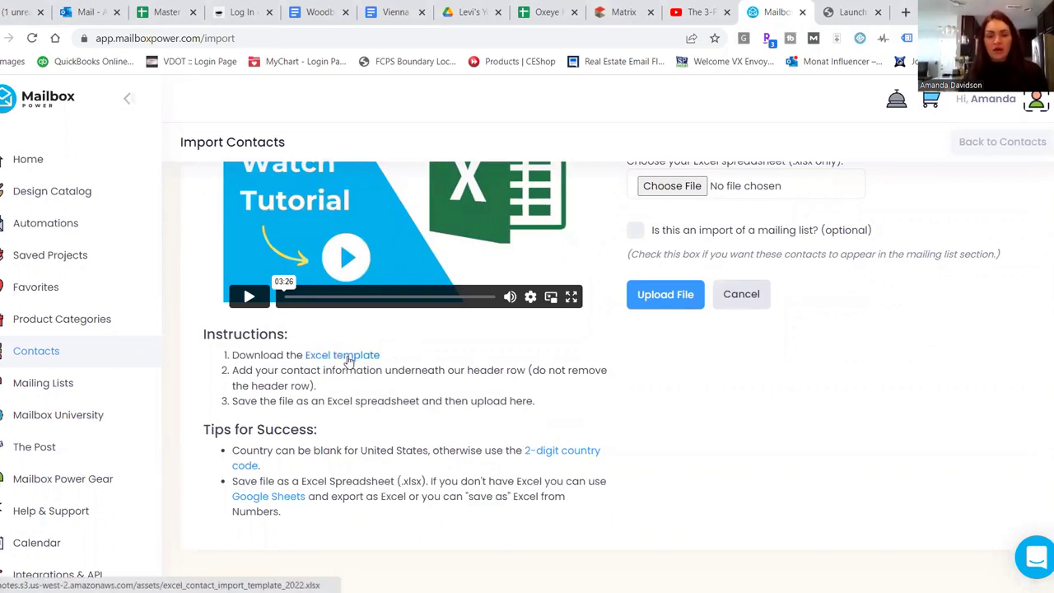
left_click(348, 359)
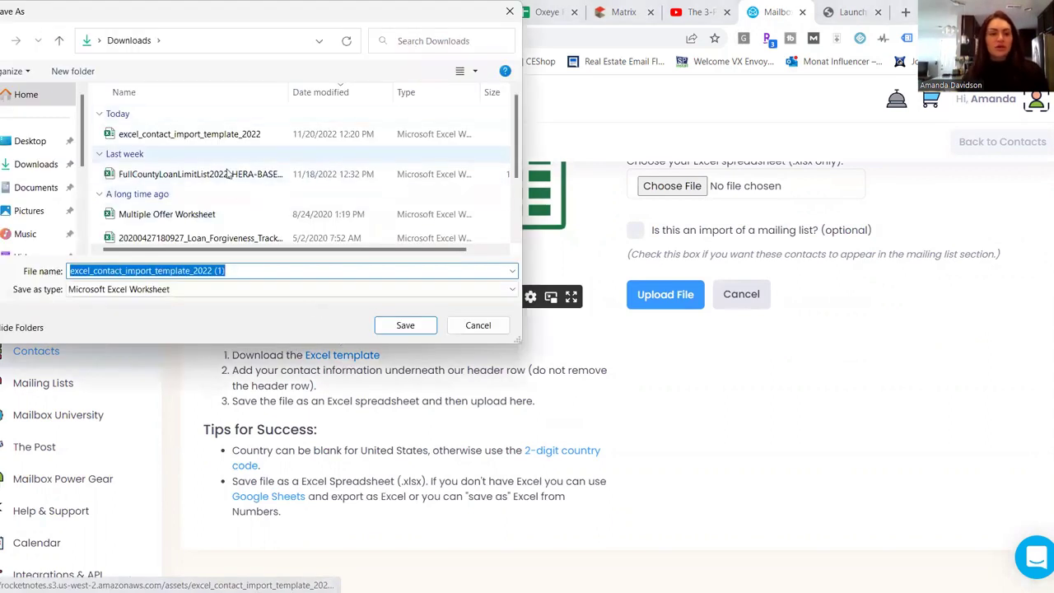
left_click(400, 326)
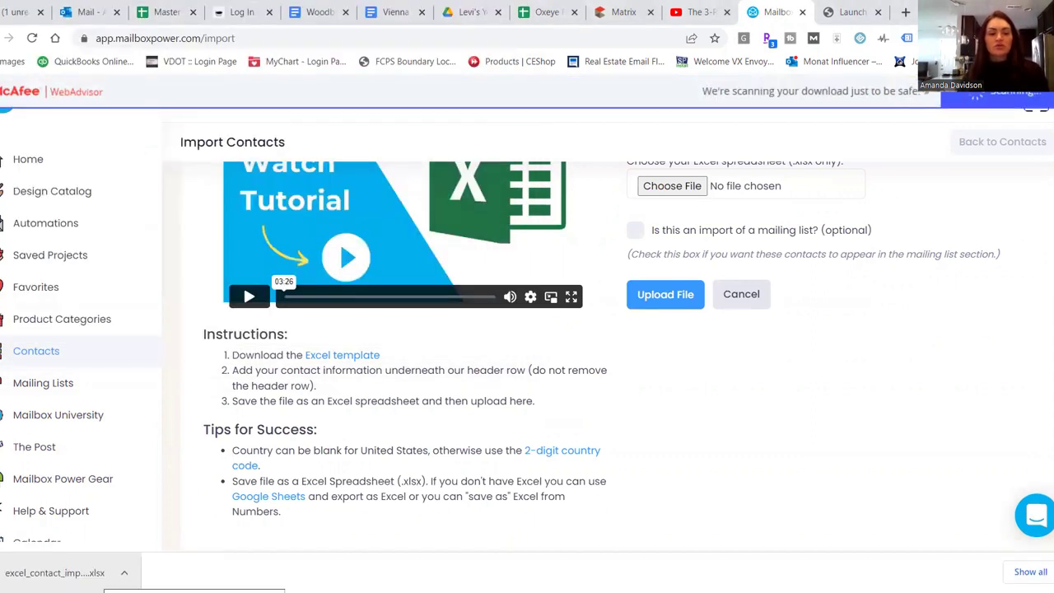
left_click(54, 572)
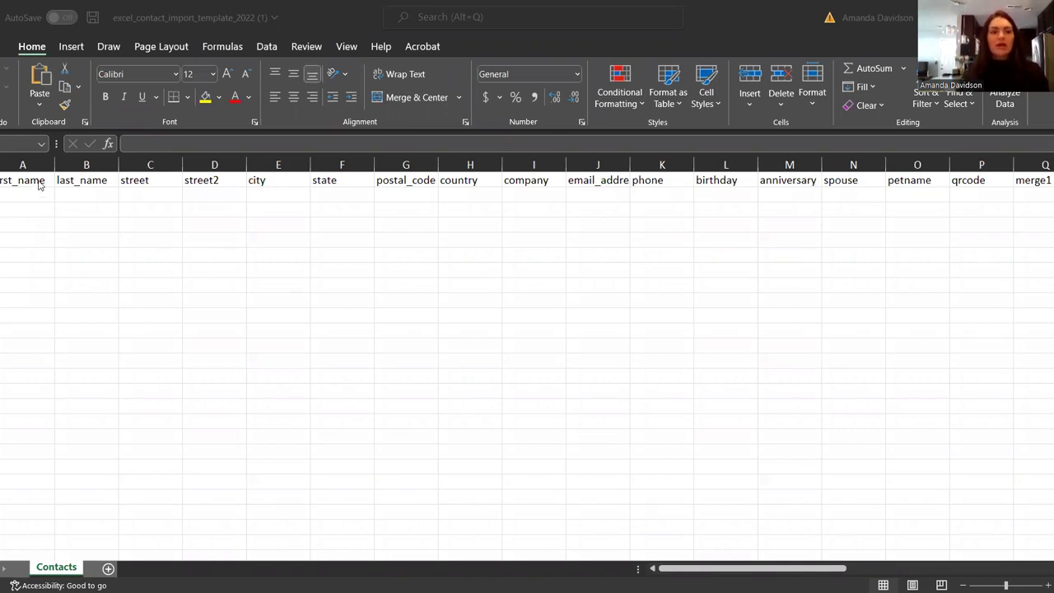
Step: Review the template headers (first_name, last_name, street, street2, city, state) and the empty first row
left_click(39, 184)
left_click(79, 182)
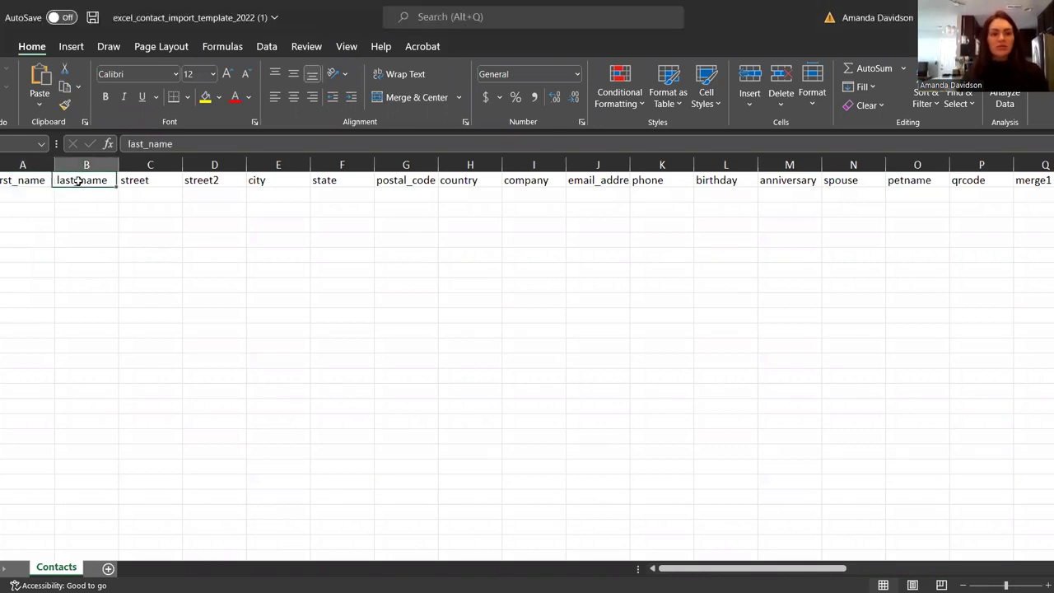
left_click(151, 188)
left_click(196, 182)
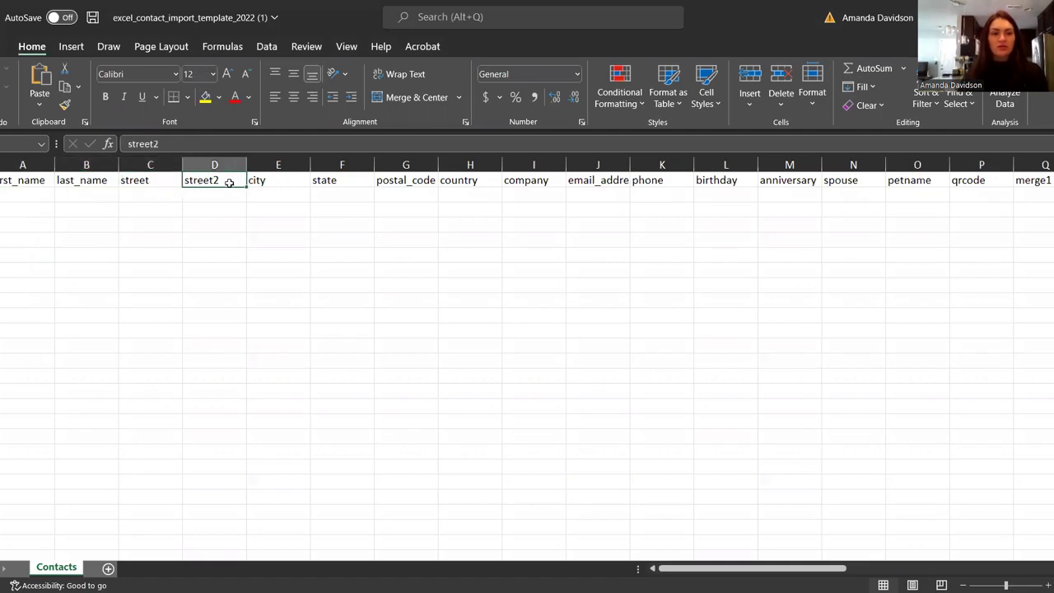
left_click(266, 181)
left_click(324, 179)
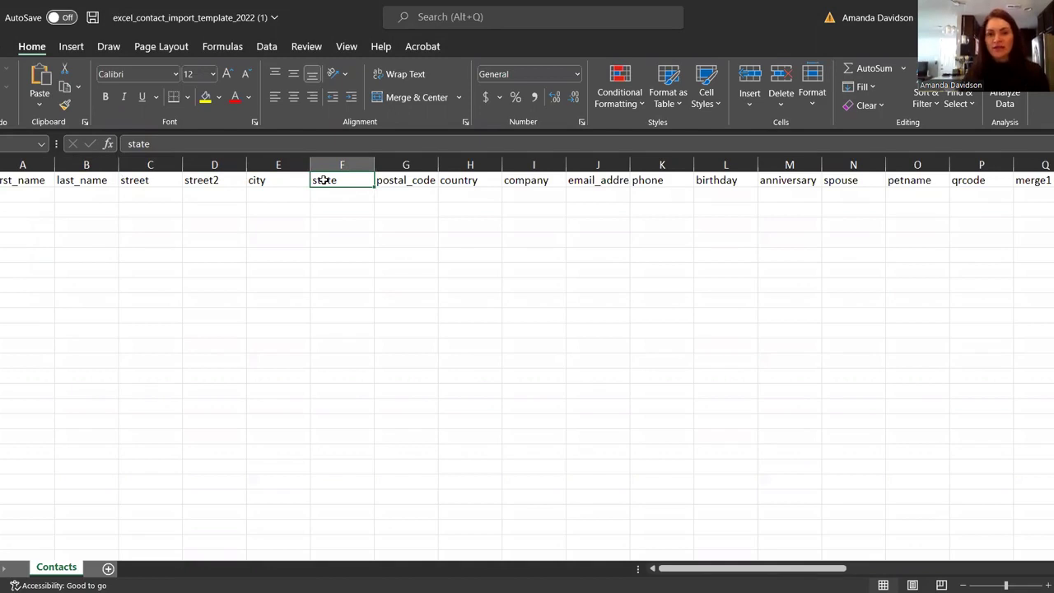
left_click(35, 197)
left_click(66, 196)
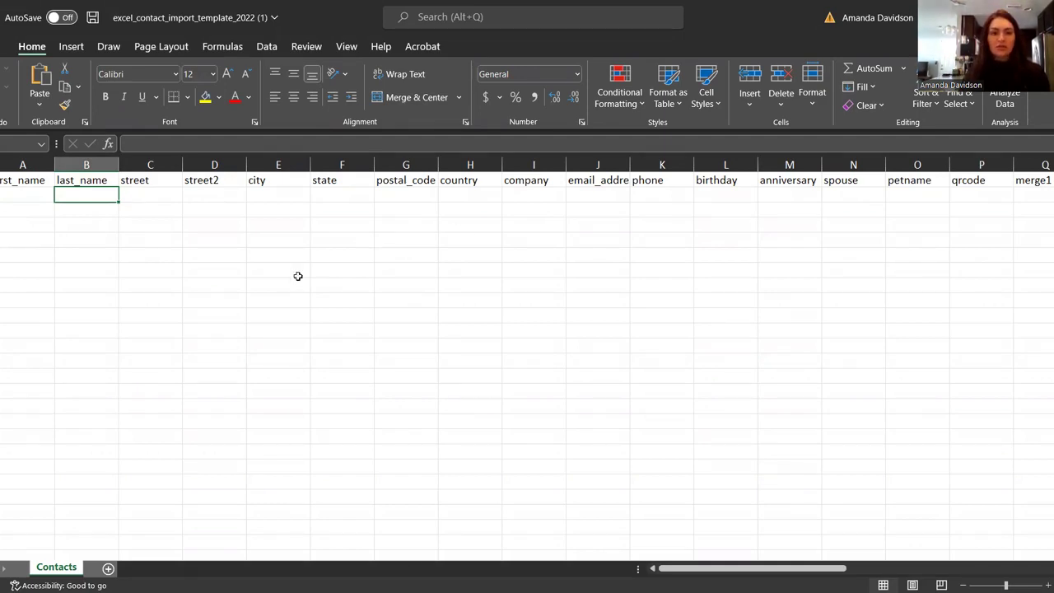
Step: Save the empty template workbook and return to the Import Contacts page in Chrome
left_click(24, 195)
left_click_drag(56, 193, 146, 194)
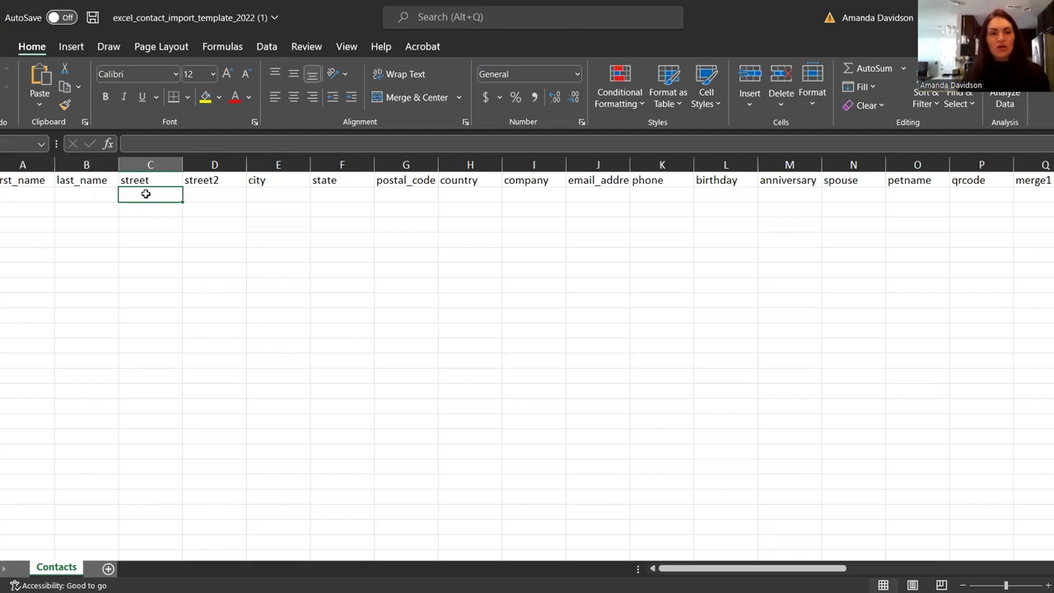
left_click(91, 16)
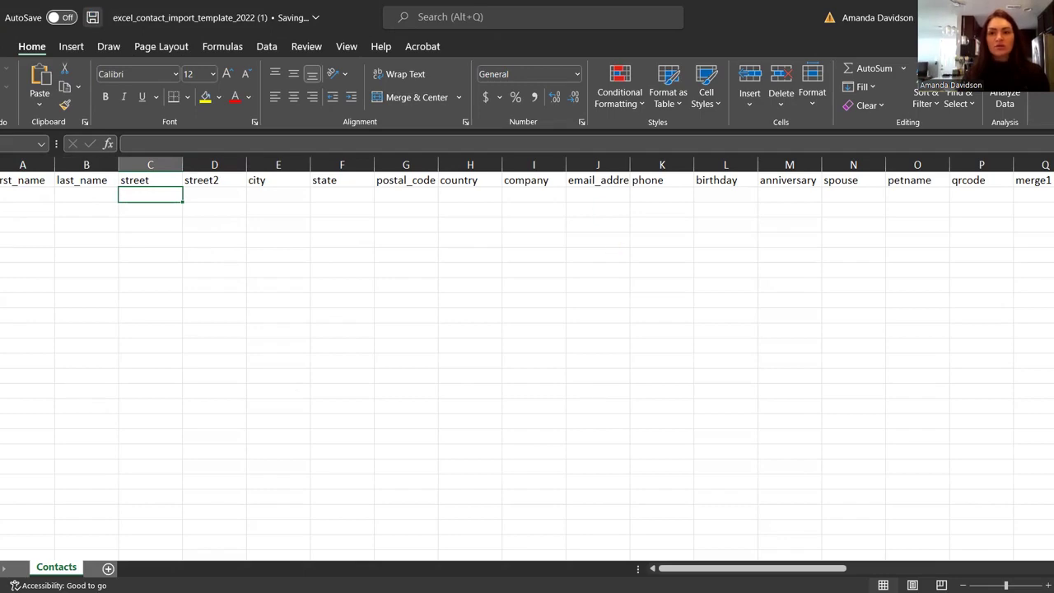
key("alt+Tab")
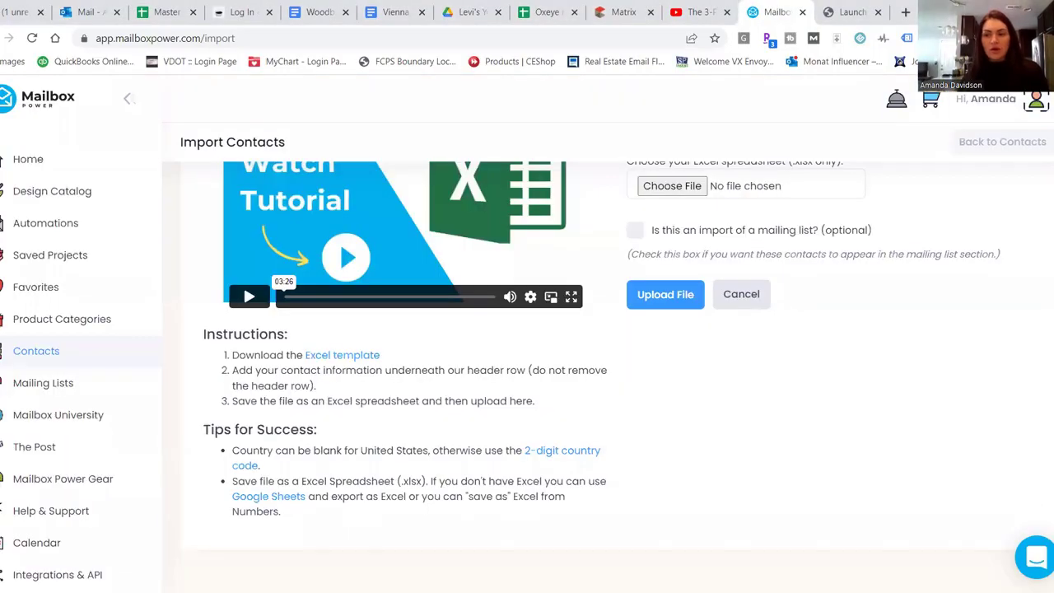
Step: Enter 'Test' as the import Group Name
scroll(865, 154, "up", 2)
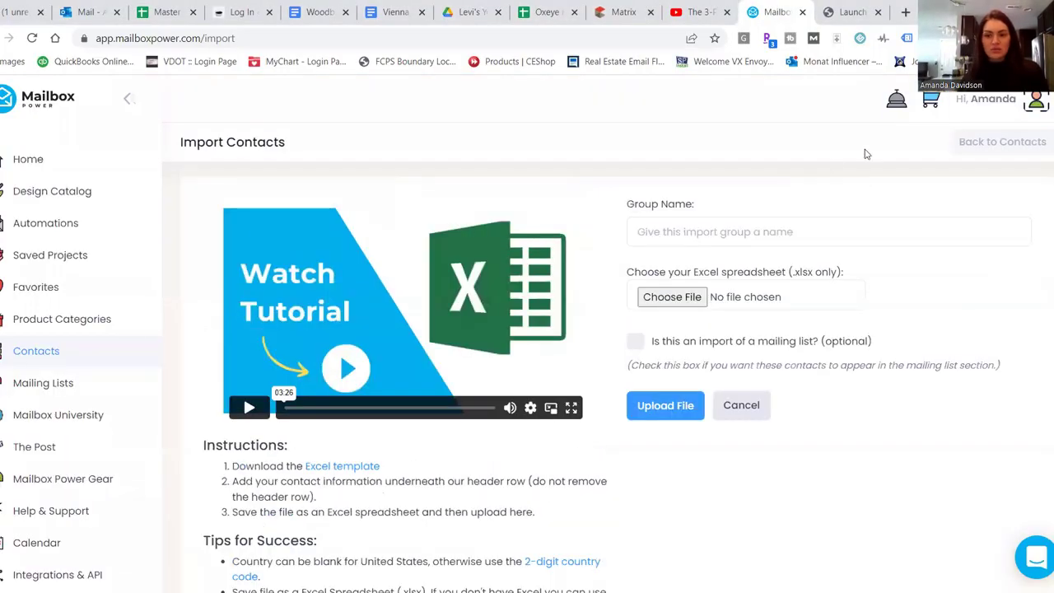
left_click(742, 224)
type("Test")
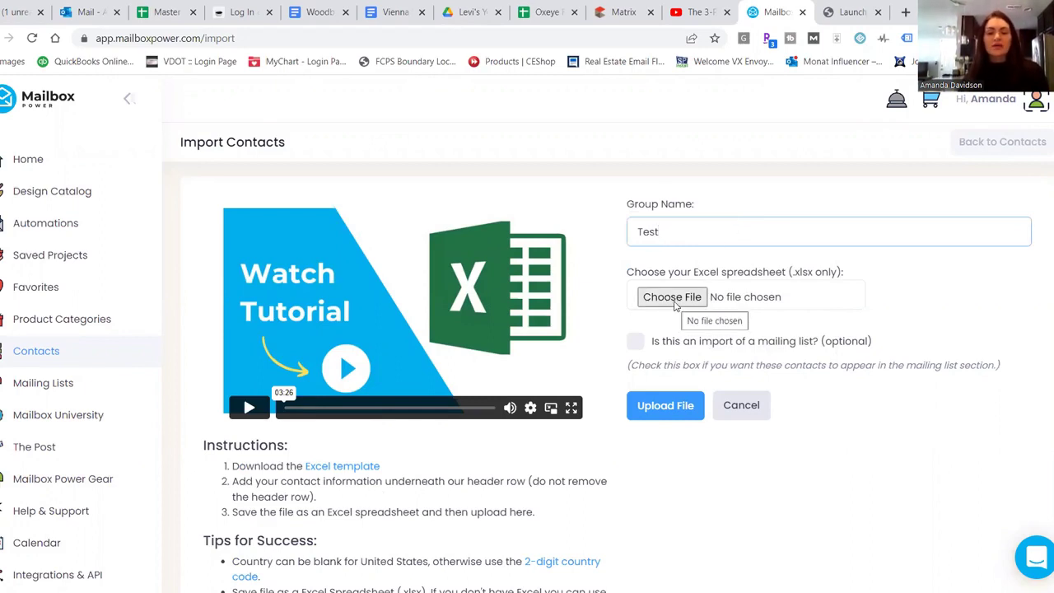
Step: Choose the downloaded template (1) file from Downloads as the spreadsheet
left_click(672, 297)
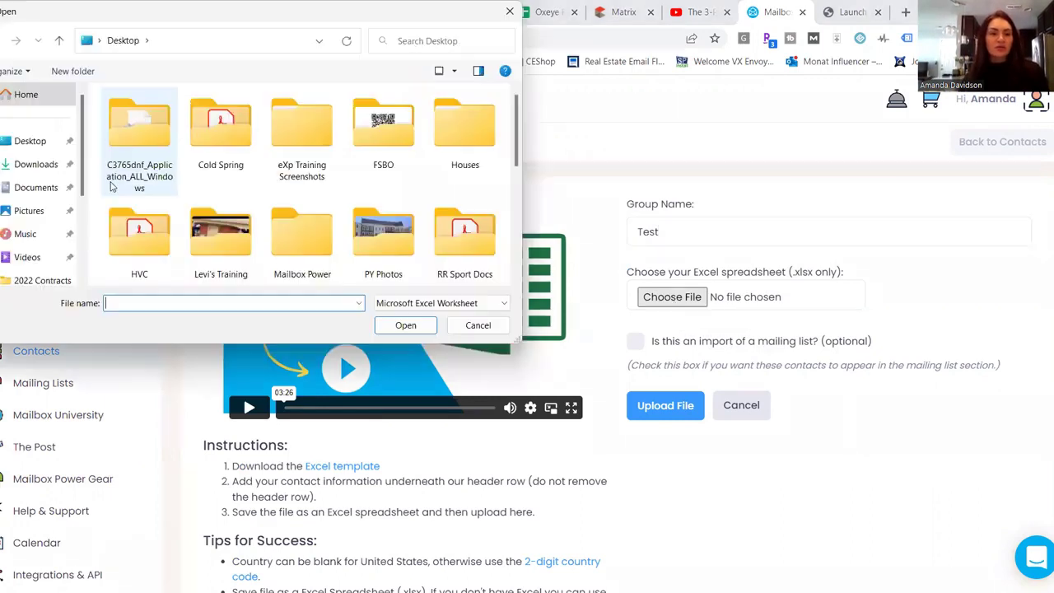
left_click(39, 165)
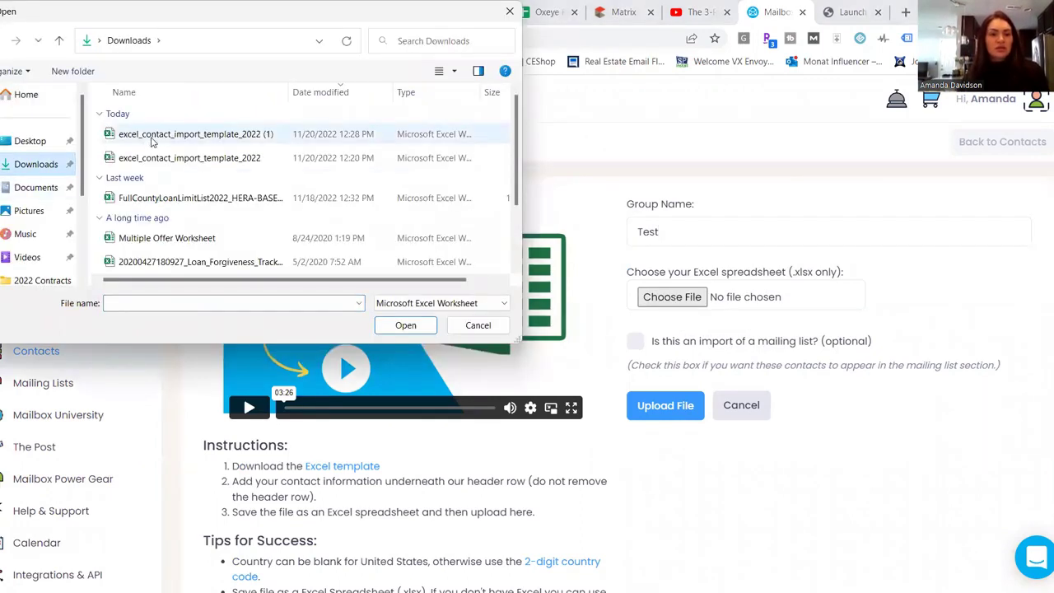
left_click(153, 135)
left_click(406, 325)
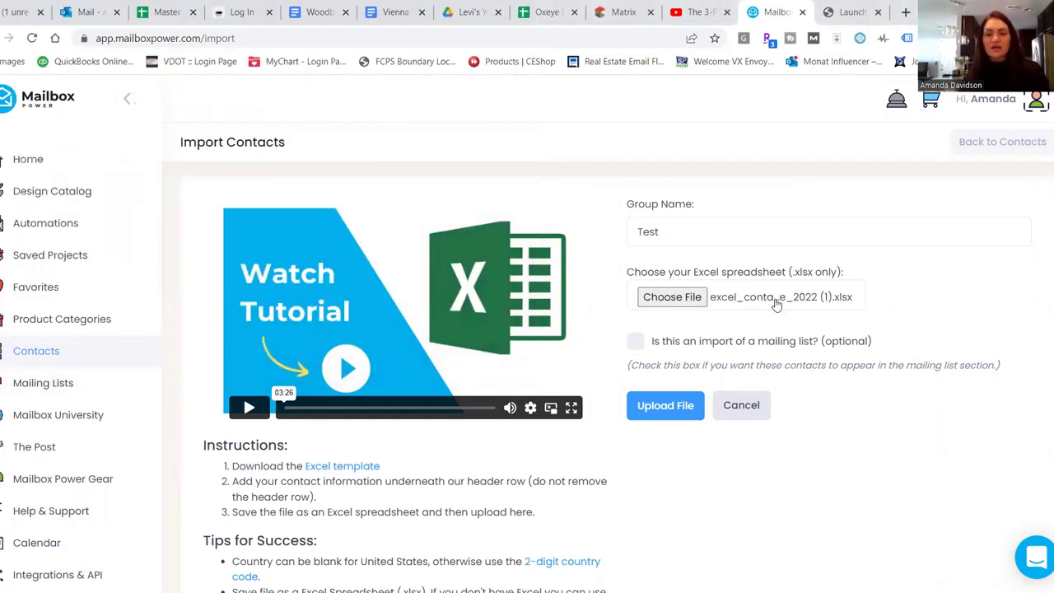
left_click(642, 410)
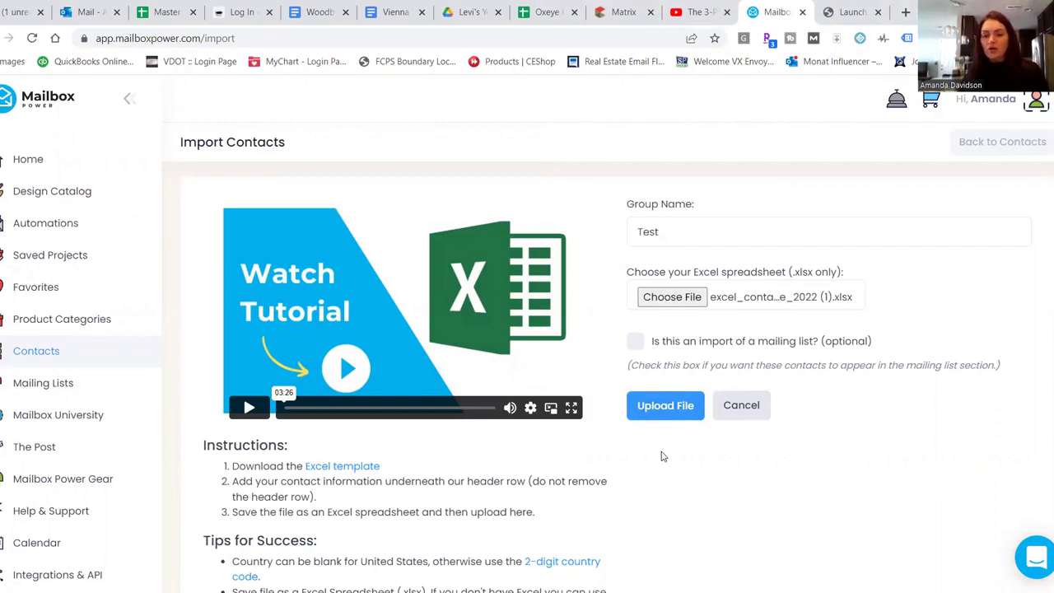